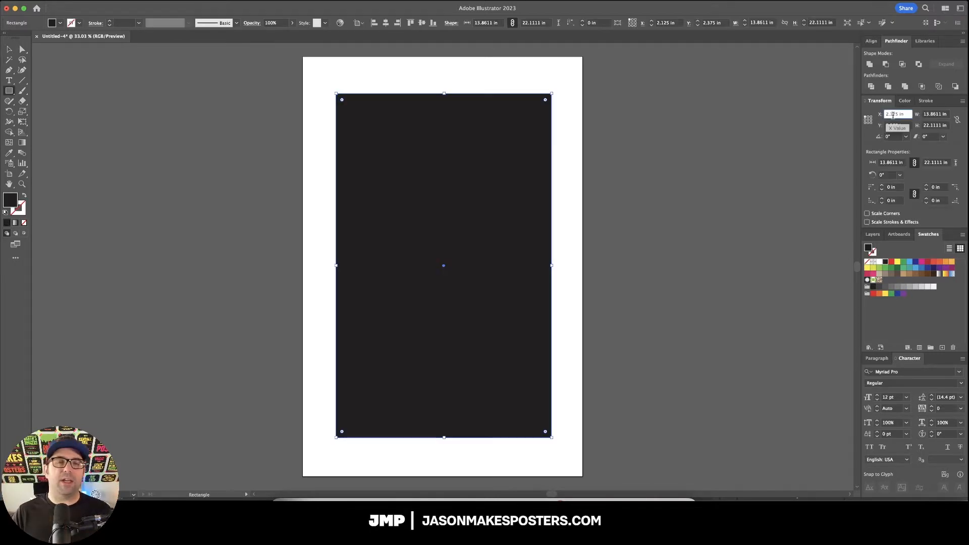
Step: Set the black rectangle to 14 in wide by 23 in high, positioned at X 2 in and Y 2 in
{"action": "type", "text": "2"}
{"action": "key", "text": "Return"}
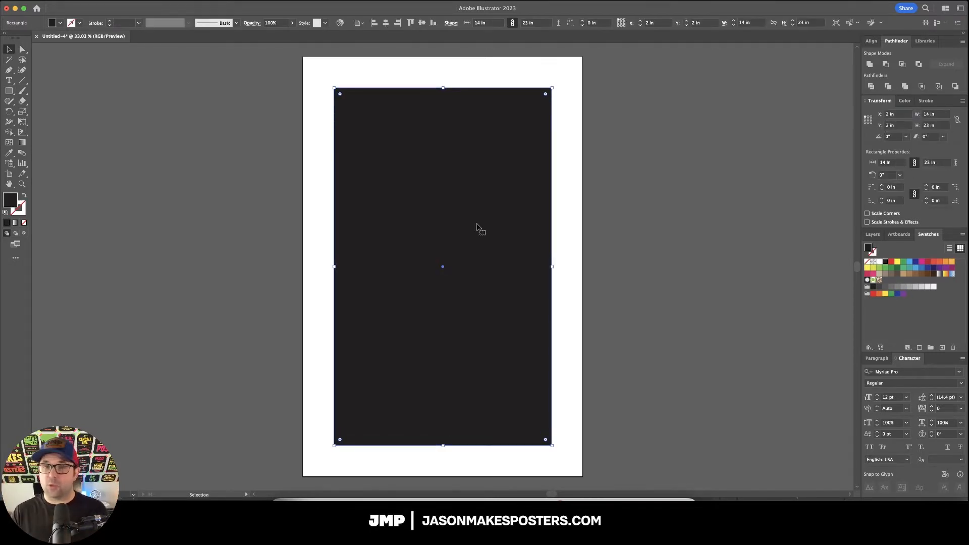
{"action": "left_click", "coordinate": [700, 228]}
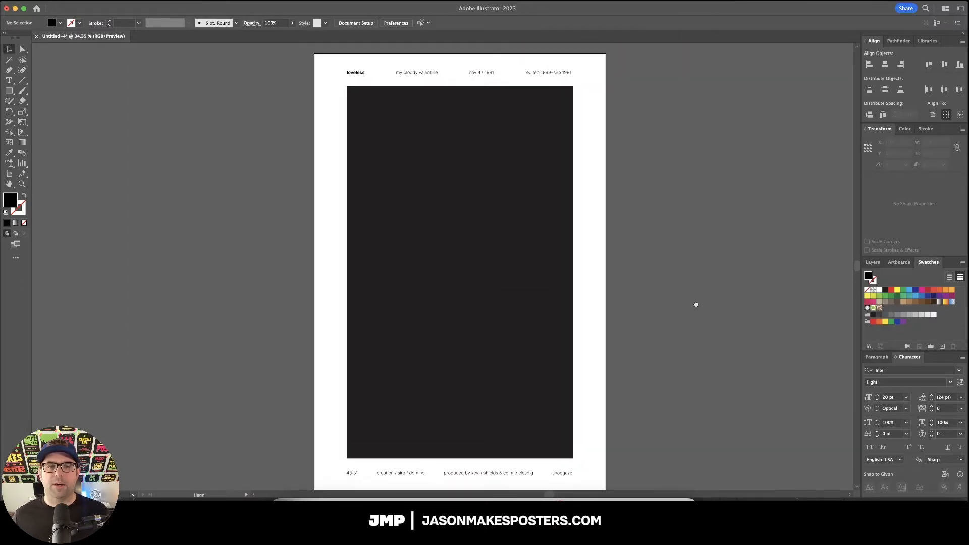
Step: Copy the black rectangle and the poster text into the Photoshop poster document as separate vector smart objects
{"action": "left_click_drag", "start_coordinate": [696, 304], "coordinate": [695, 305]}
{"action": "left_click_drag", "start_coordinate": [635, 297], "coordinate": [638, 296]}
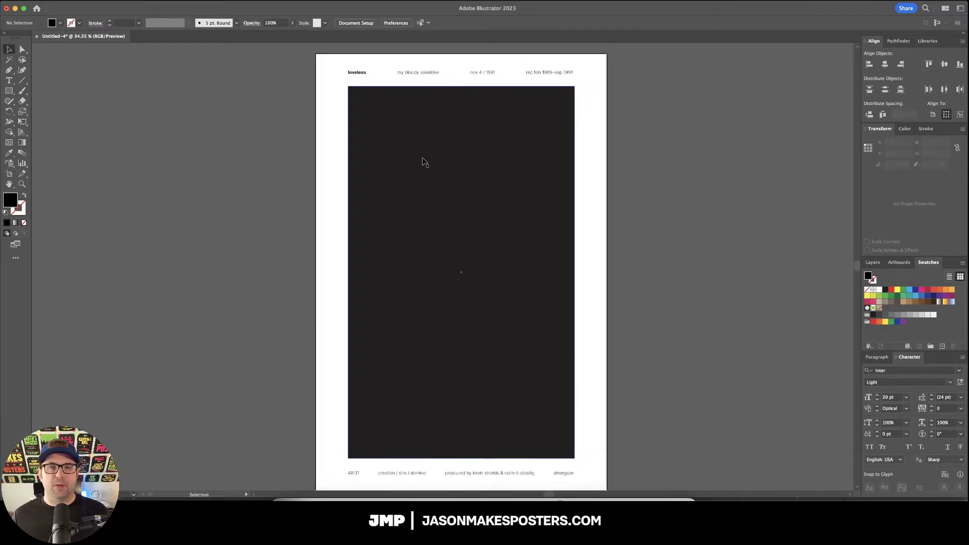
{"action": "left_click", "coordinate": [423, 163]}
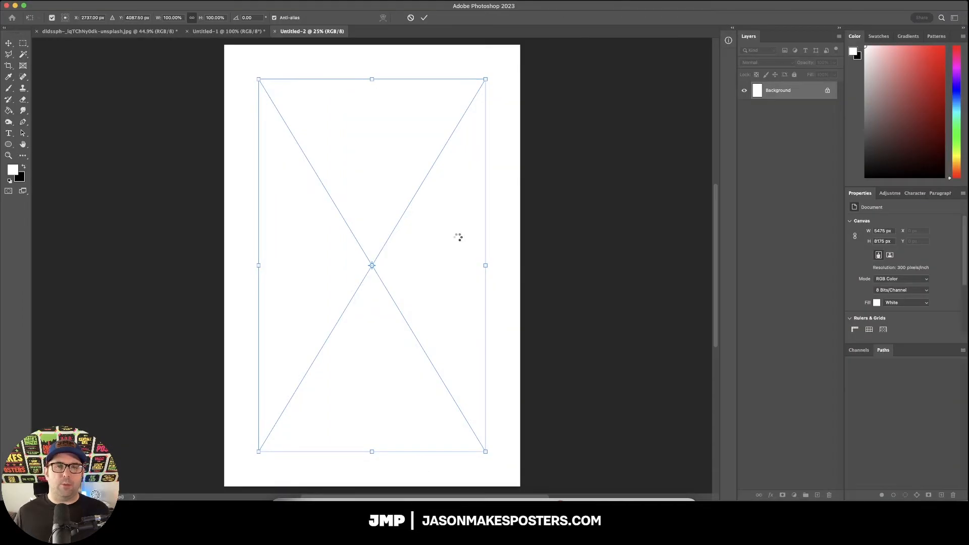
{"action": "key", "text": "Return"}
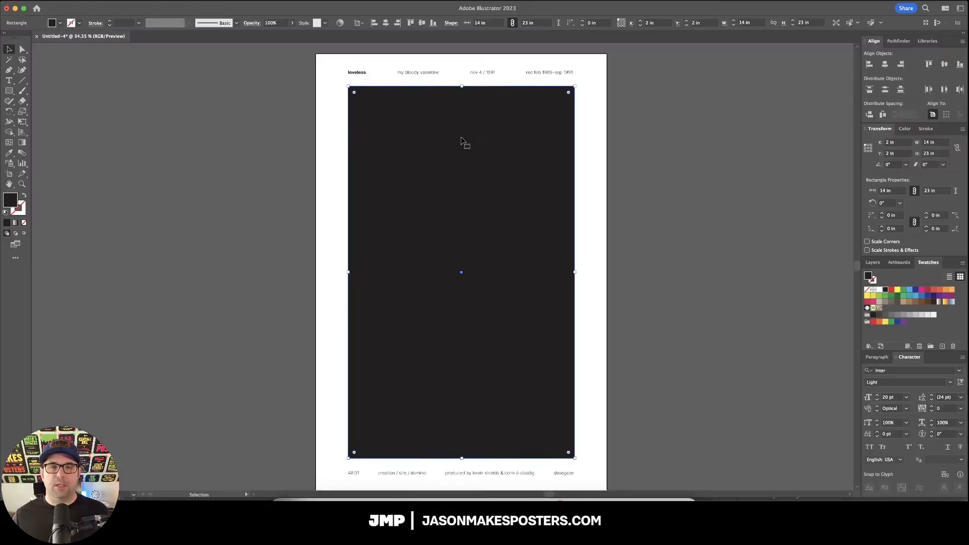
{"action": "left_click", "coordinate": [289, 59]}
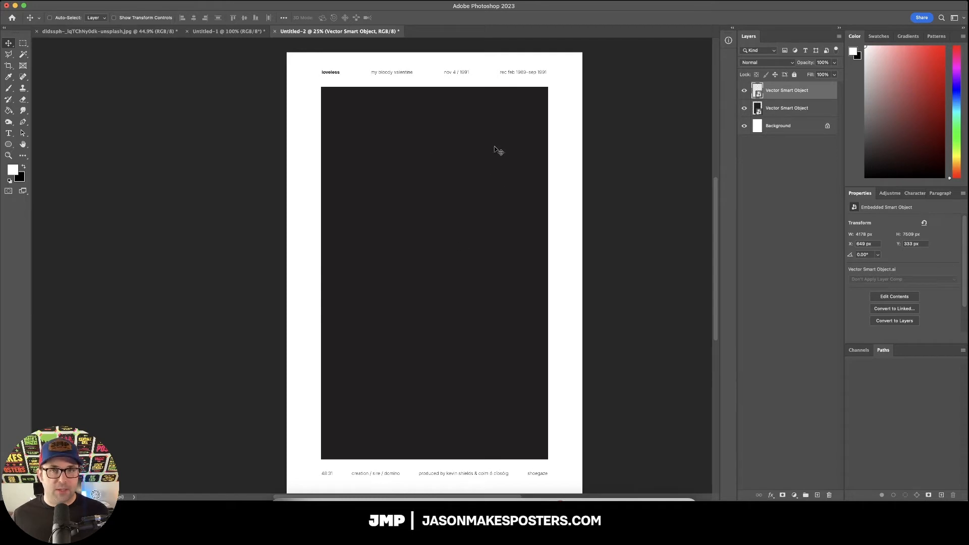
Step: Copy the pink marbled image into the poster document and centre it horizontally and vertically on the canvas
{"action": "key", "text": "ctrl+Tab"}
{"action": "left_click_drag", "start_coordinate": [360, 142], "coordinate": [427, 184]}
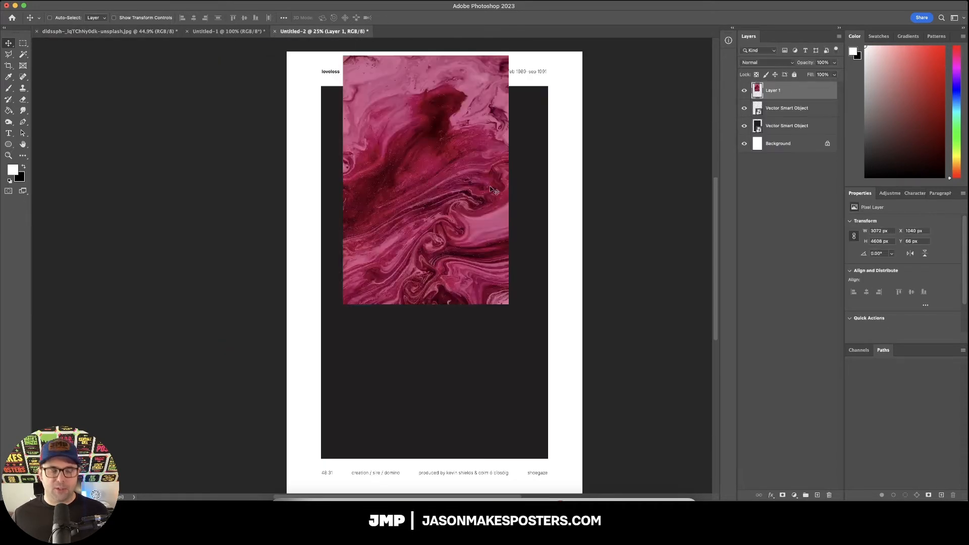
{"action": "key", "text": "ctrl+a"}
{"action": "left_click", "coordinate": [193, 18]}
{"action": "left_click", "coordinate": [244, 18]}
{"action": "key", "text": "ctrl+d"}
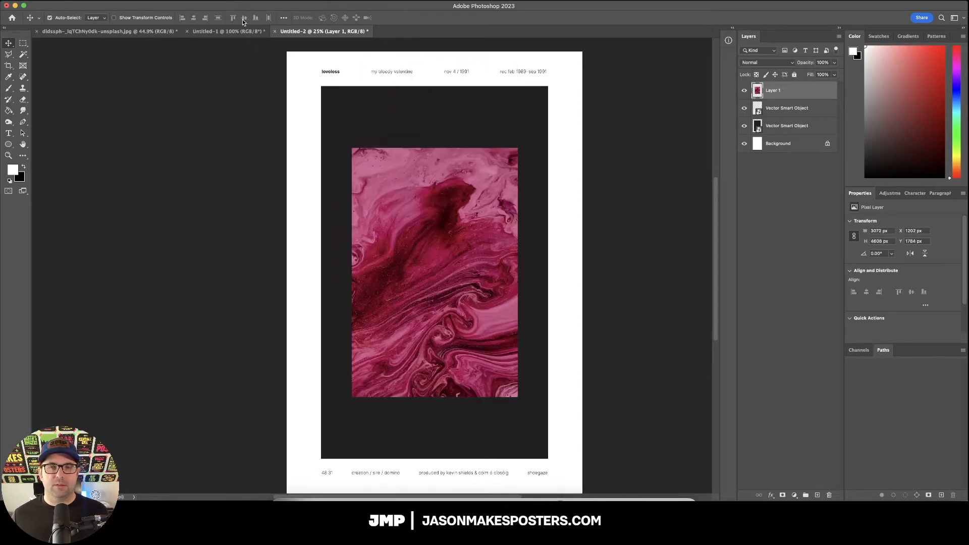
Step: Place the marbled image layer between the text and the black rectangle, and clip it to the rectangle
{"action": "left_click_drag", "start_coordinate": [790, 96], "coordinate": [790, 112]}
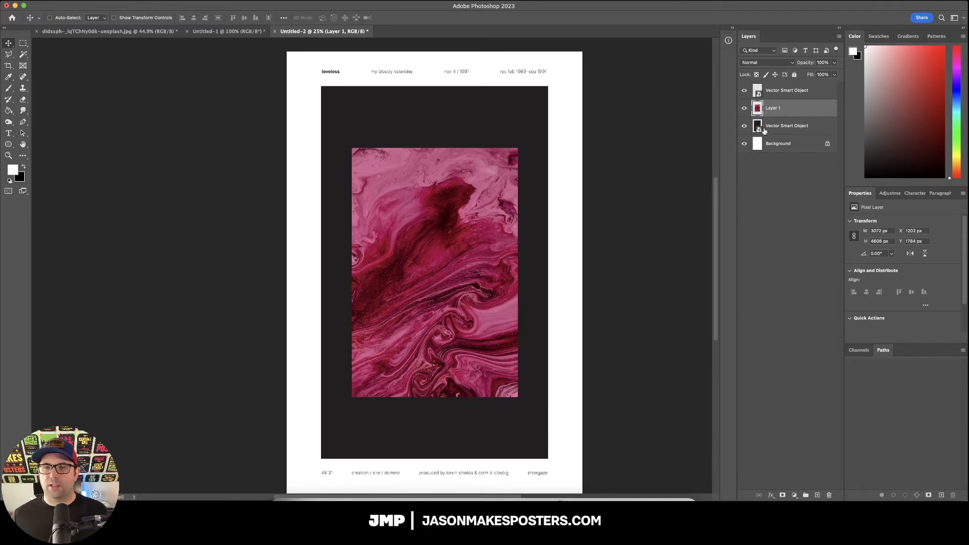
{"action": "right_click", "coordinate": [802, 118]}
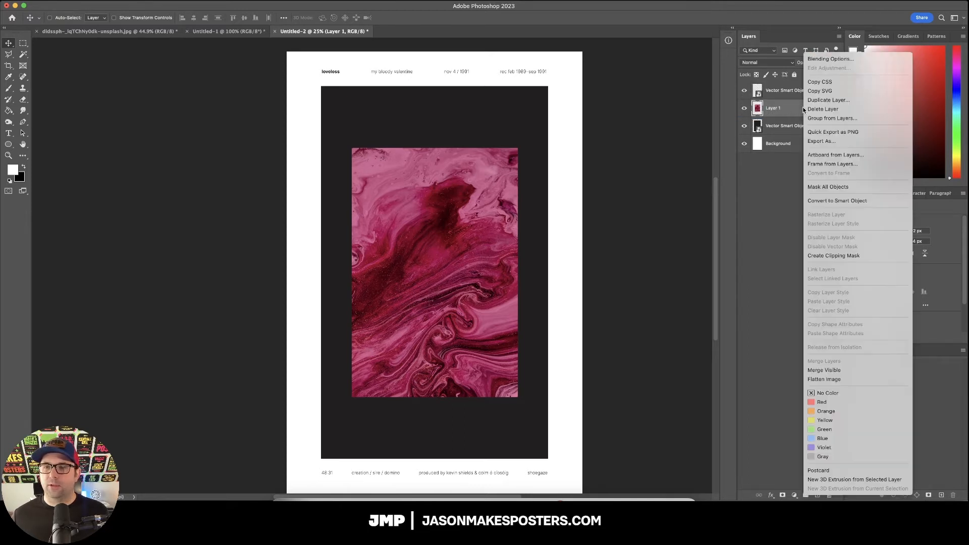
{"action": "left_click", "coordinate": [840, 255]}
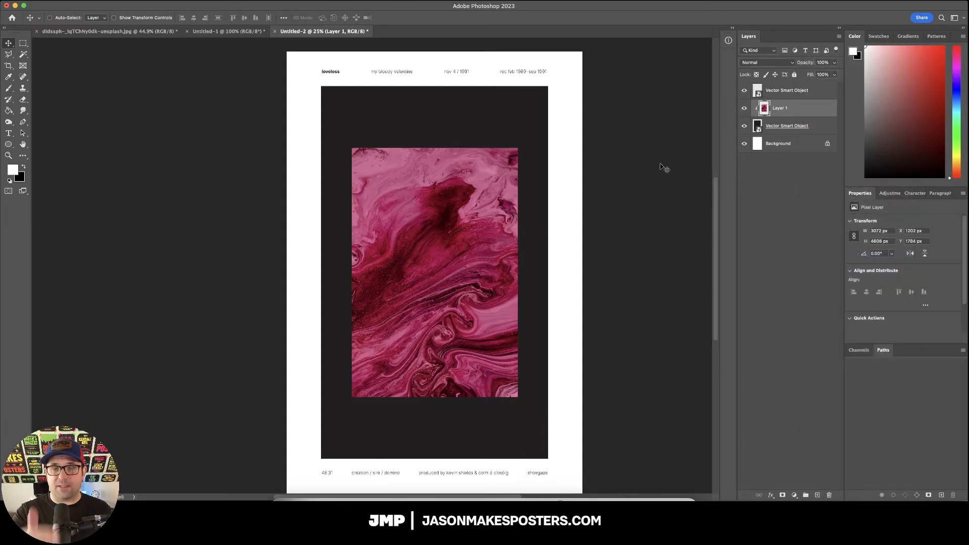
Step: Scale the marbled image up around its centre until it fills the whole rectangle
{"action": "key", "text": "super+t"}
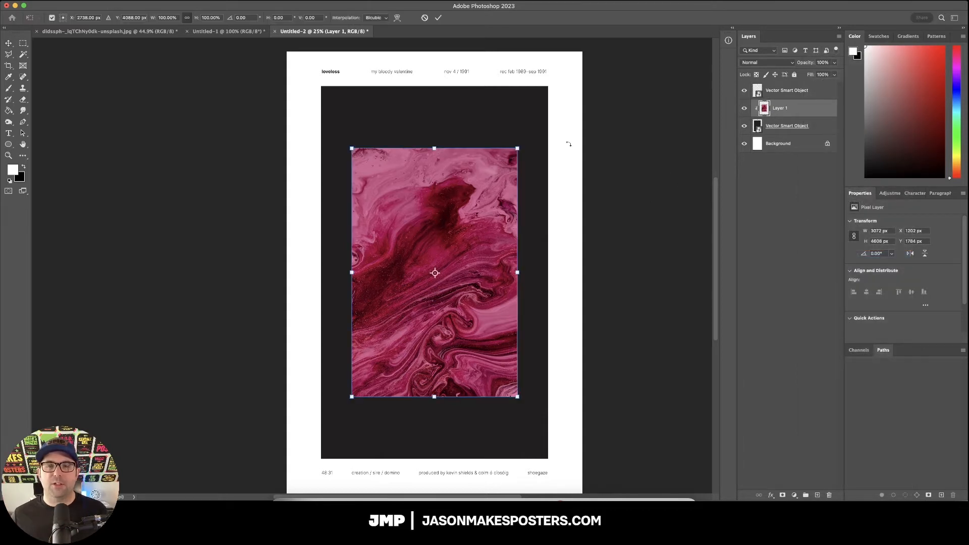
{"action": "left_click_drag", "start_coordinate": [520, 148], "coordinate": [566, 89]}
{"action": "key", "text": "Return"}
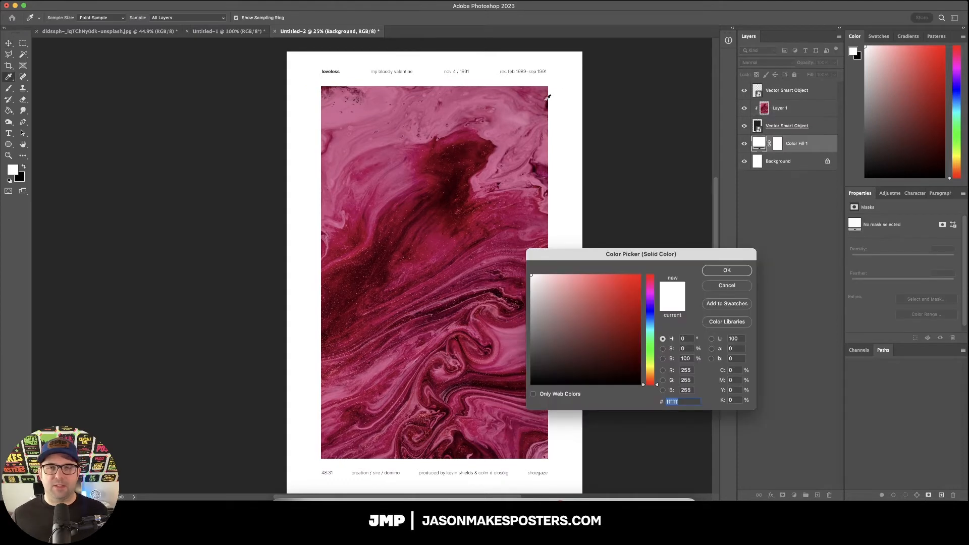
Step: Give the solid colour fill behind the rectangle a pale pink based on a tone sampled from the marbled image
{"action": "left_click", "coordinate": [530, 163]}
{"action": "mouse_move", "coordinate": [538, 281]}
{"action": "left_mouse_down"}
{"action": "mouse_move", "coordinate": [534, 271]}
{"action": "mouse_move", "coordinate": [548, 269]}
{"action": "left_mouse_up"}
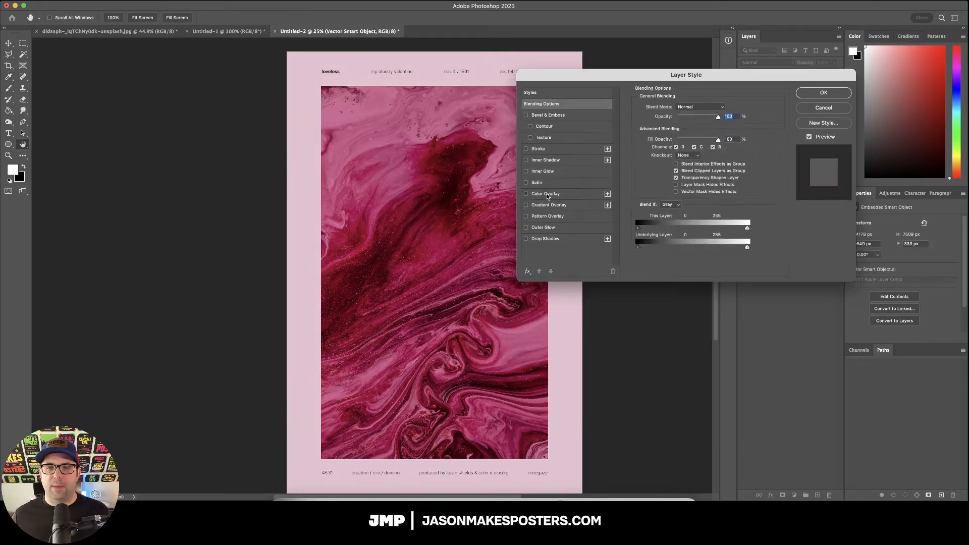
Step: Add a Color Overlay to the poster text using a dark red sampled from the marbled image
{"action": "left_click", "coordinate": [547, 194]}
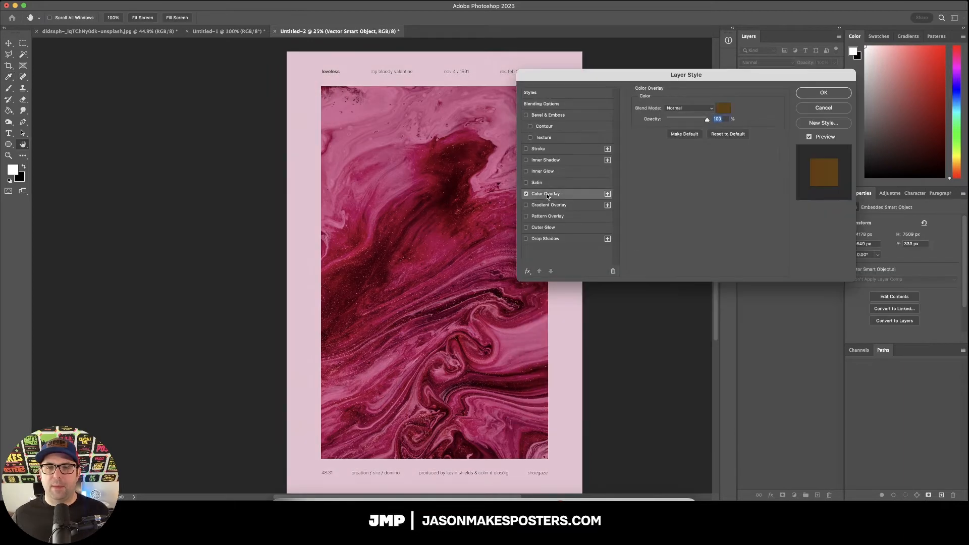
{"action": "left_click", "coordinate": [722, 108]}
{"action": "left_click", "coordinate": [464, 194]}
{"action": "left_click", "coordinate": [466, 192]}
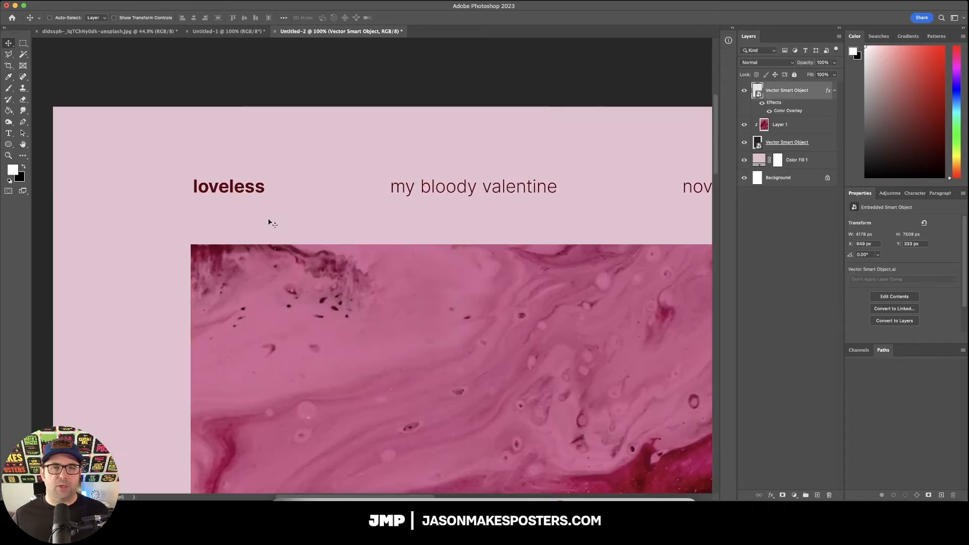
Step: Build the Grain layer from a 50% gray fill with grain and a dark vignette, blended in Overlay mode
{"action": "key", "text": "super+0"}
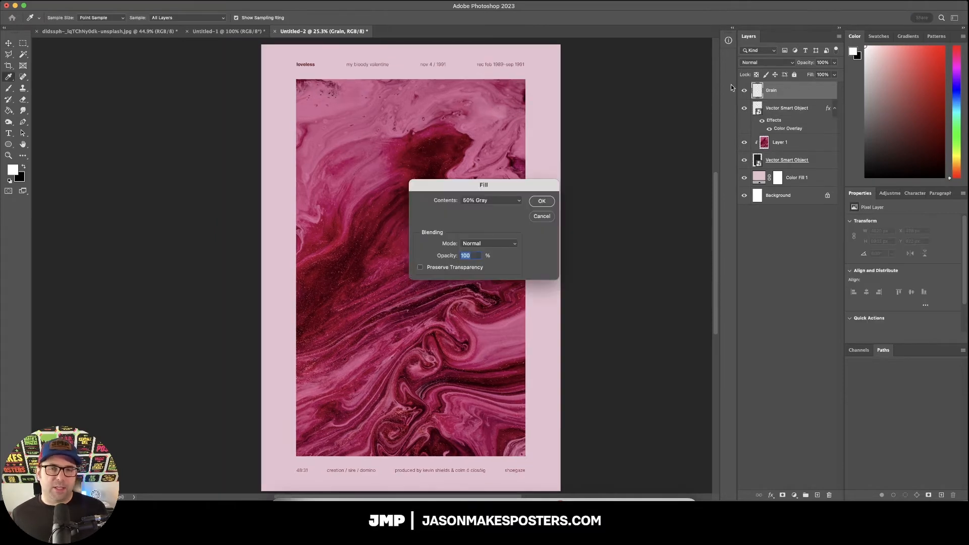
{"action": "left_click", "coordinate": [482, 200]}
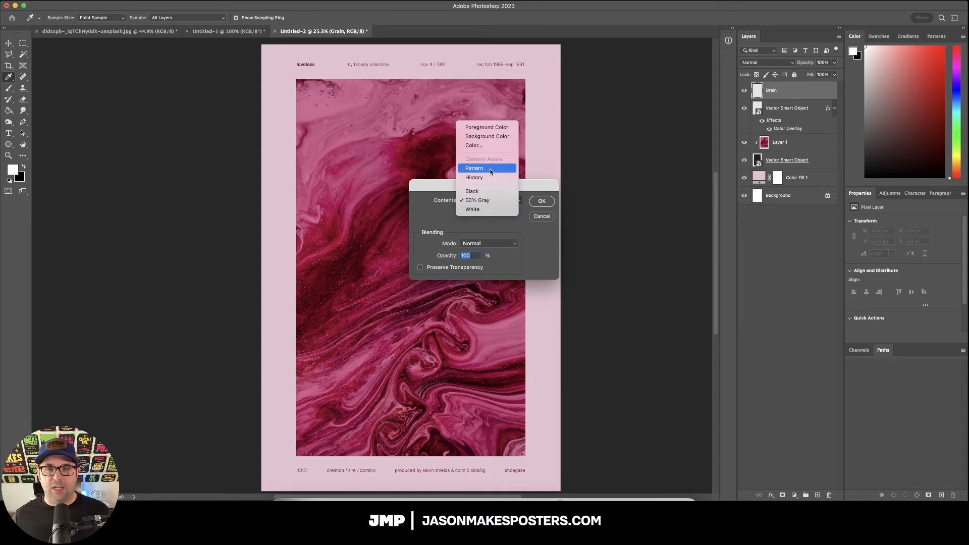
{"action": "left_click", "coordinate": [490, 199]}
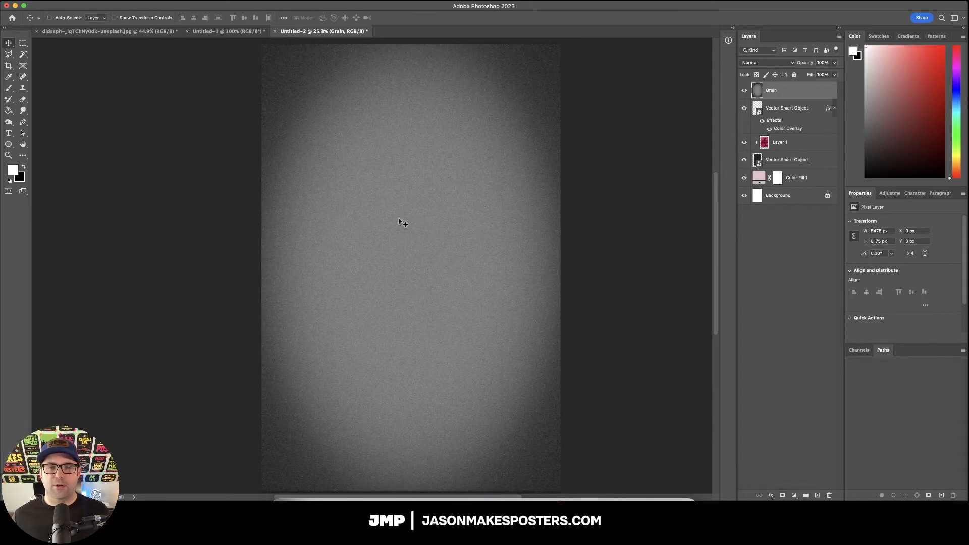
{"action": "left_click", "coordinate": [778, 61]}
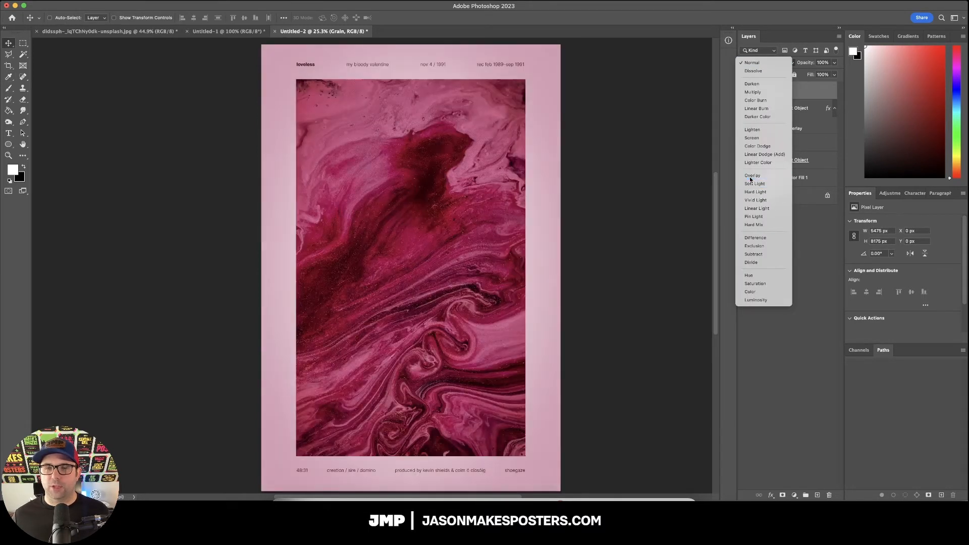
{"action": "left_click", "coordinate": [753, 175]}
Step: Examine the grain over the marbled image and the pink border at 100% zoom
{"action": "key", "text": "super+1"}
{"action": "left_click_drag", "start_coordinate": [522, 256], "coordinate": [428, 252]}
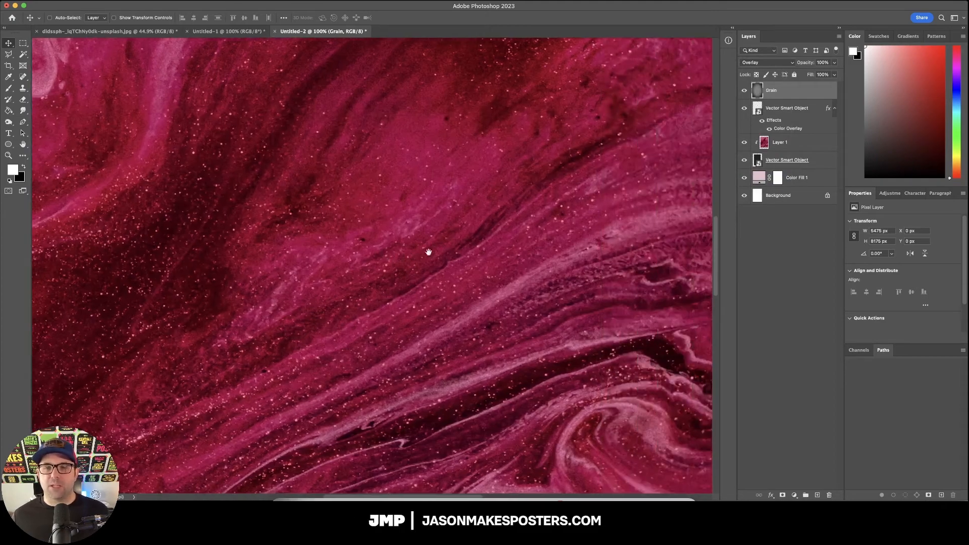
{"action": "left_click", "coordinate": [818, 142]}
{"action": "scroll", "coordinate": [484, 199], "scroll_direction": "right", "scroll_amount": 5}
{"action": "scroll", "coordinate": [485, 199], "scroll_direction": "down", "scroll_amount": 3}
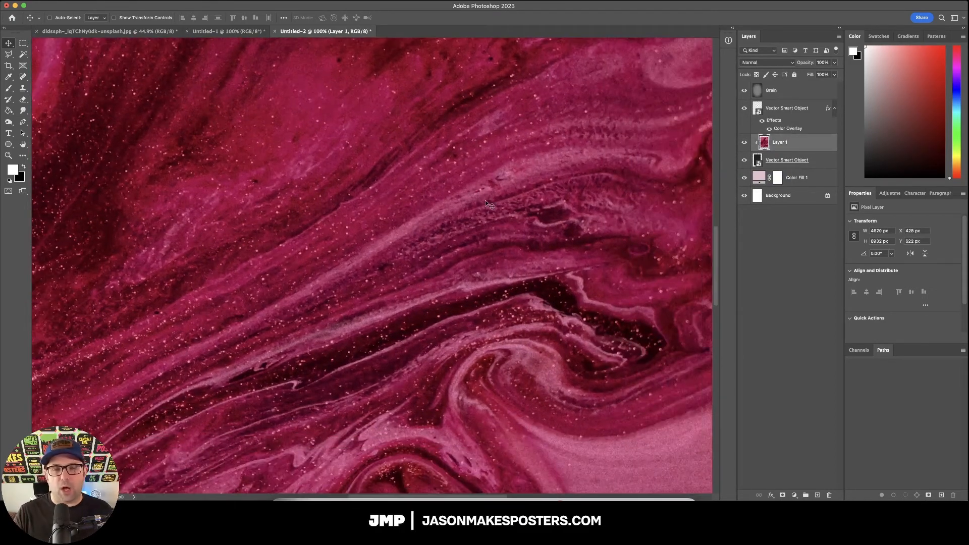
{"action": "scroll", "coordinate": [485, 201], "scroll_direction": "down", "scroll_amount": 5}
{"action": "scroll", "coordinate": [486, 201], "scroll_direction": "right", "scroll_amount": 2}
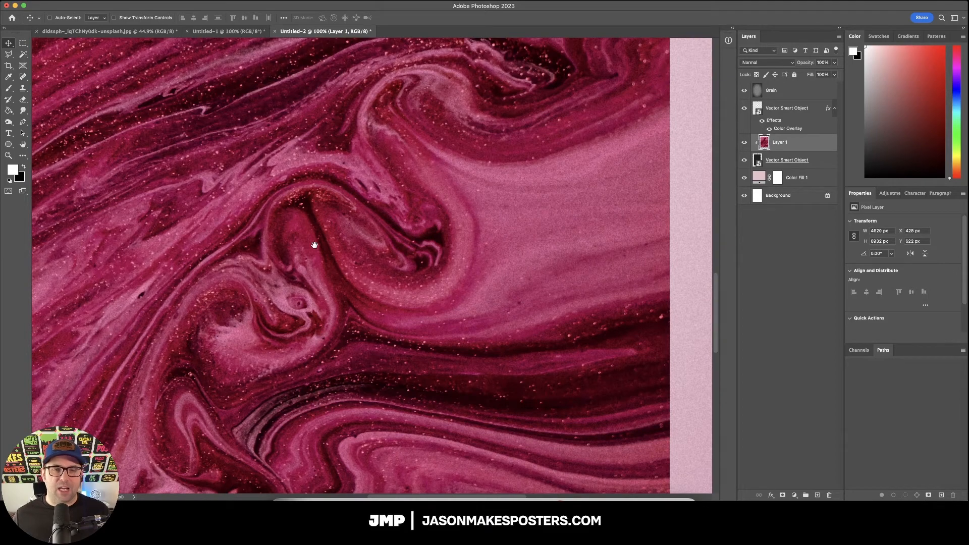
{"action": "scroll", "coordinate": [258, 261], "scroll_direction": "left", "scroll_amount": 1}
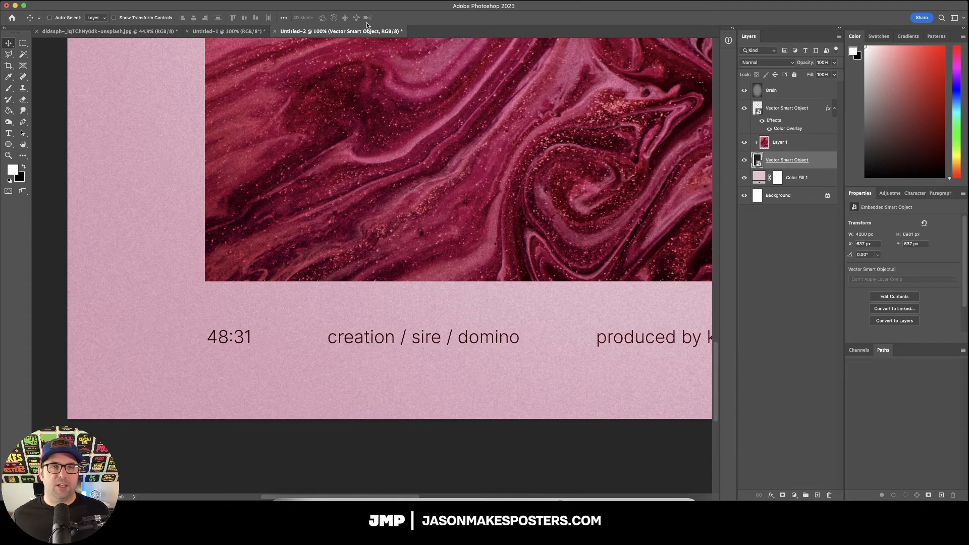
Step: Apply a Gaussian Blur with a 3-pixel radius to the rectangle smart object and a 2-pixel radius to the text smart object
{"action": "left_click", "coordinate": [201, 1]}
{"action": "mouse_move", "coordinate": [252, 107]}
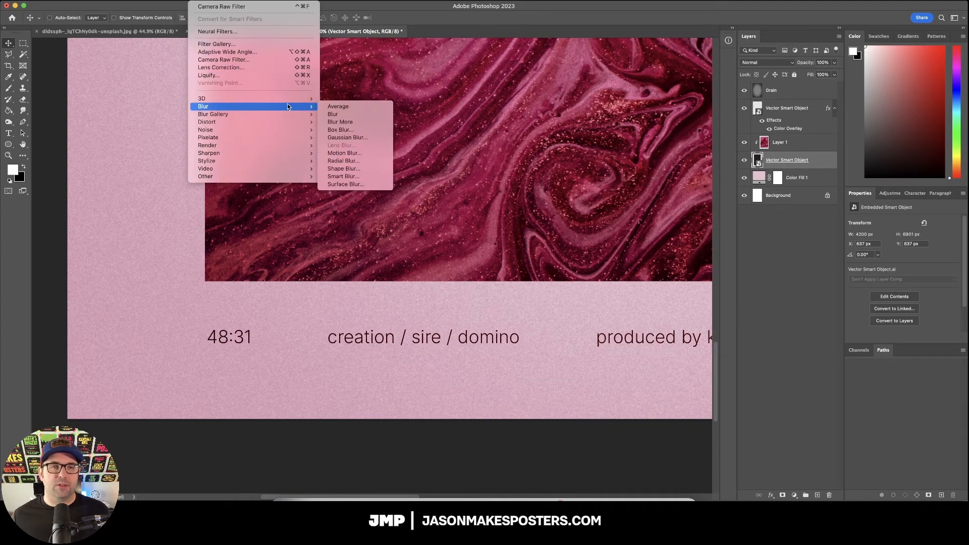
{"action": "left_click", "coordinate": [361, 138]}
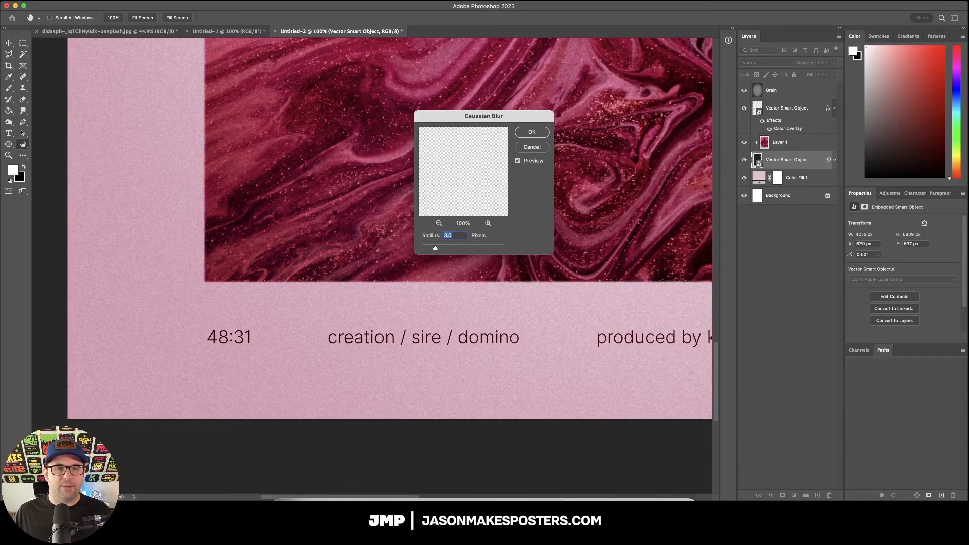
{"action": "key", "text": "Return"}
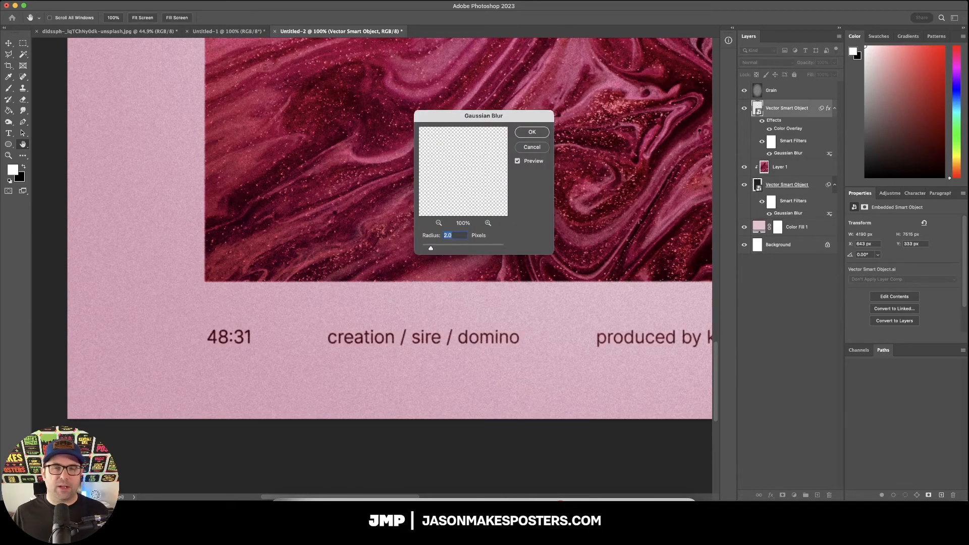
{"action": "key", "text": "Return"}
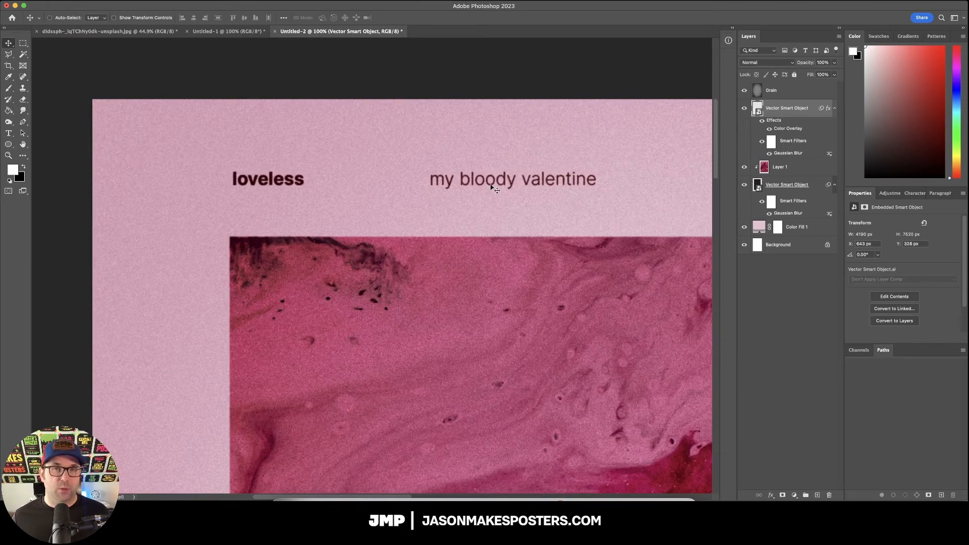
Step: Split the text layer's Blend If highlight range for the underlying layer to 190 / 255
{"action": "double_click", "coordinate": [814, 117]}
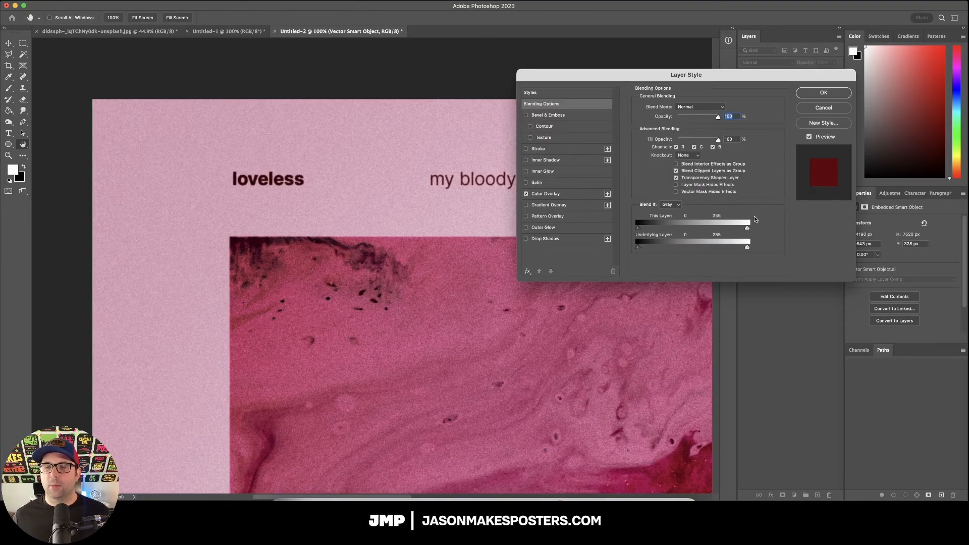
{"action": "key", "text": "alt"}
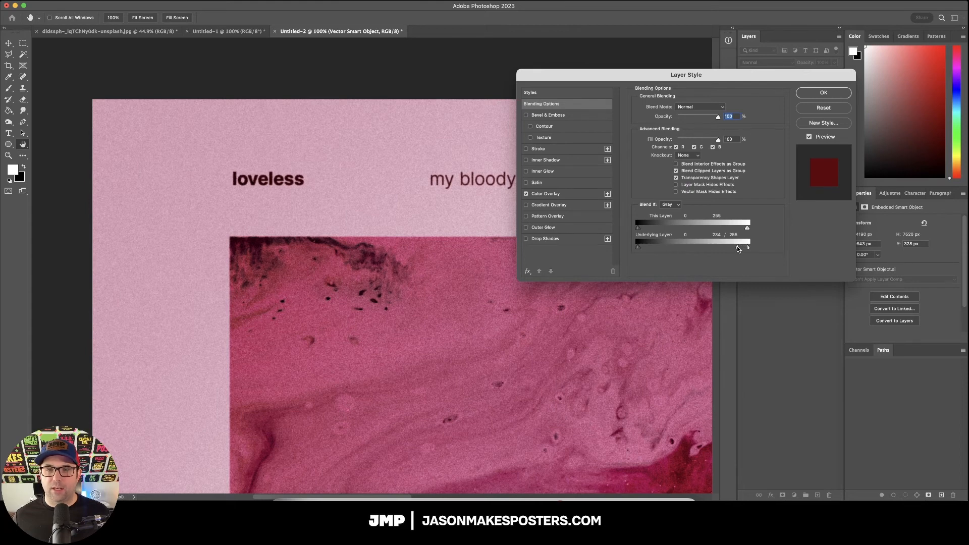
{"action": "left_click_drag", "start_coordinate": [734, 247], "coordinate": [716, 248]}
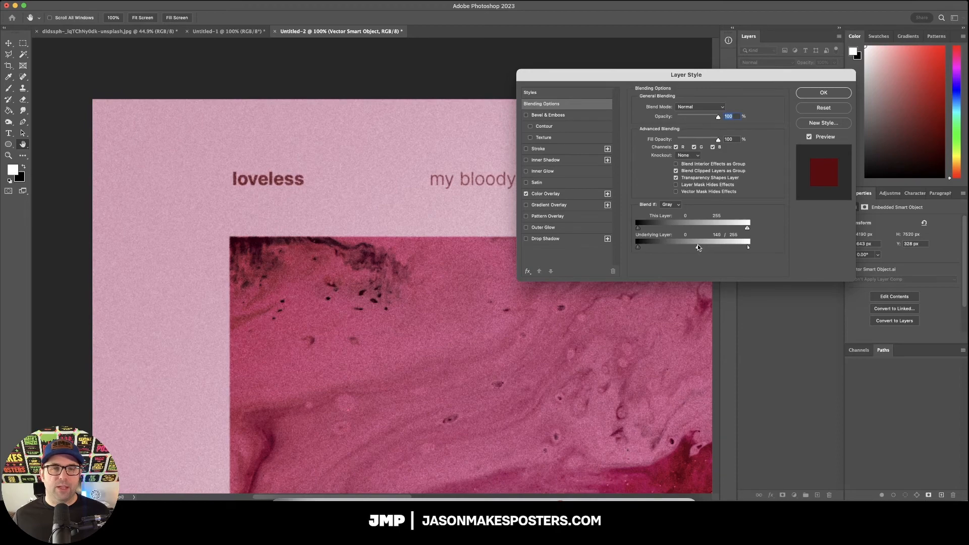
{"action": "left_click_drag", "start_coordinate": [693, 248], "coordinate": [717, 247]}
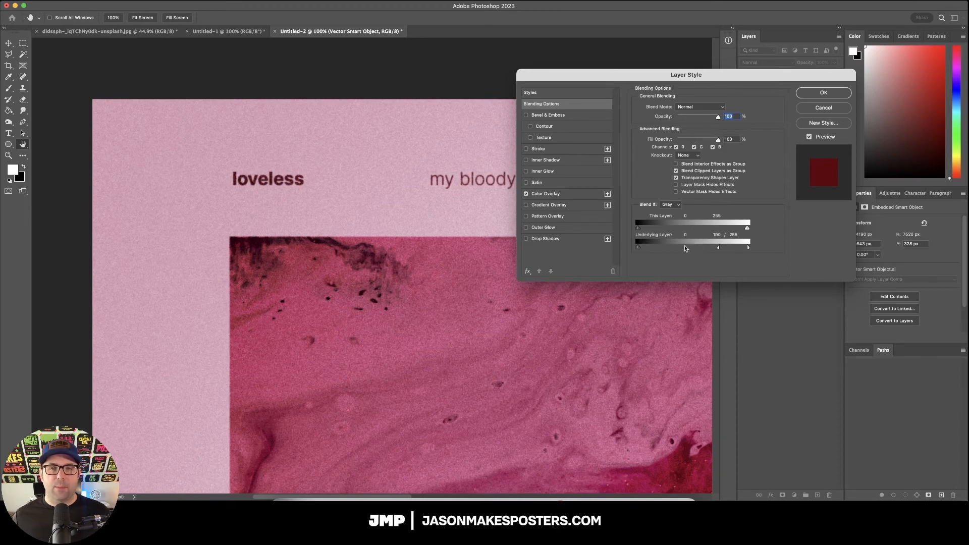
{"action": "key", "text": "Return"}
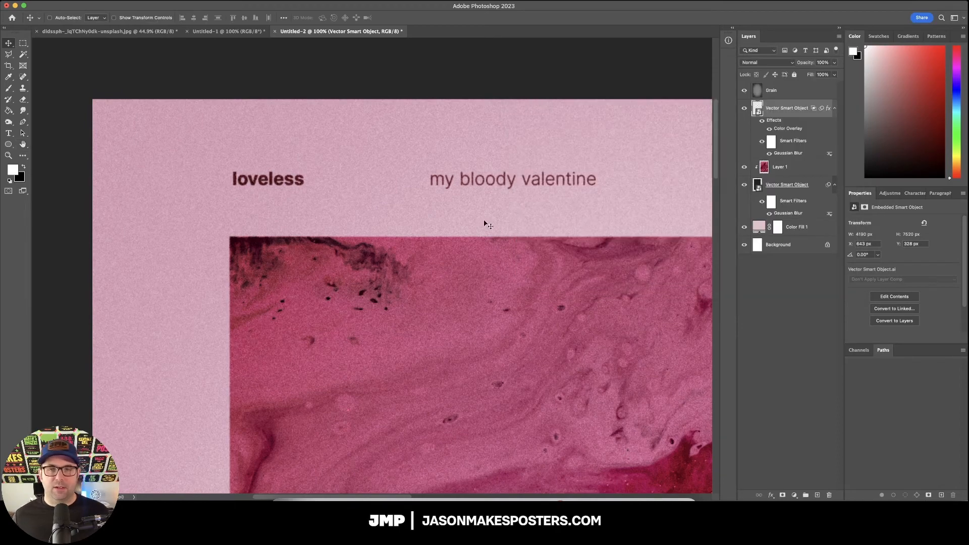